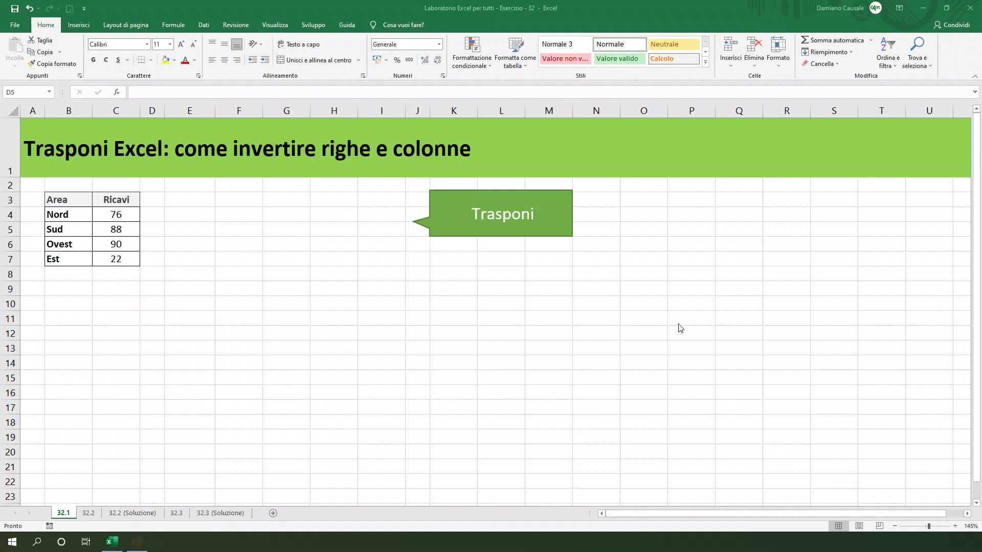
# Step: Copy B3:C7 and paste it transposed at E3, so areas run across row 3 and revenues across row 4
pyautogui.click(257, 271)
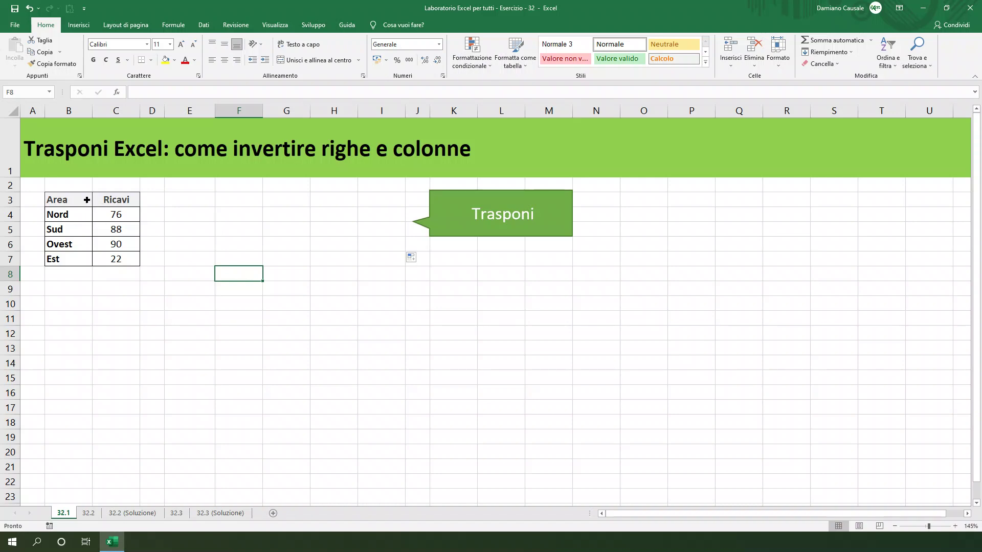
pyautogui.moveTo(52, 198); pyautogui.dragTo(126, 261)
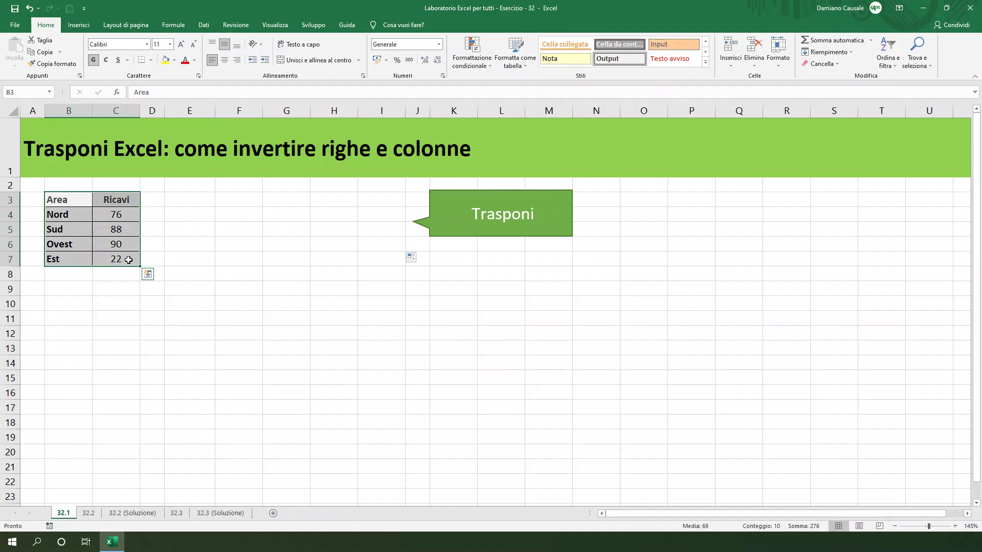
pyautogui.click(45, 52)
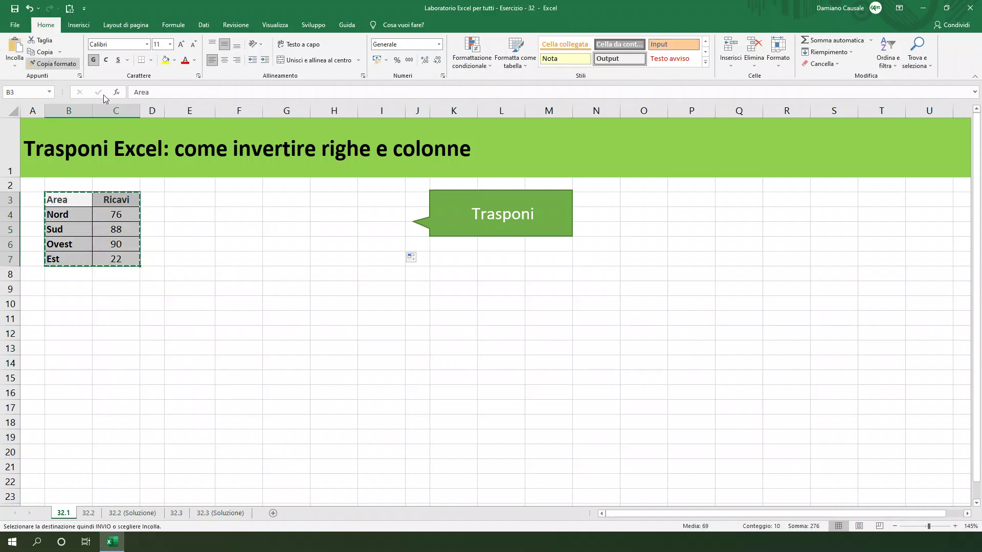
pyautogui.click(198, 196)
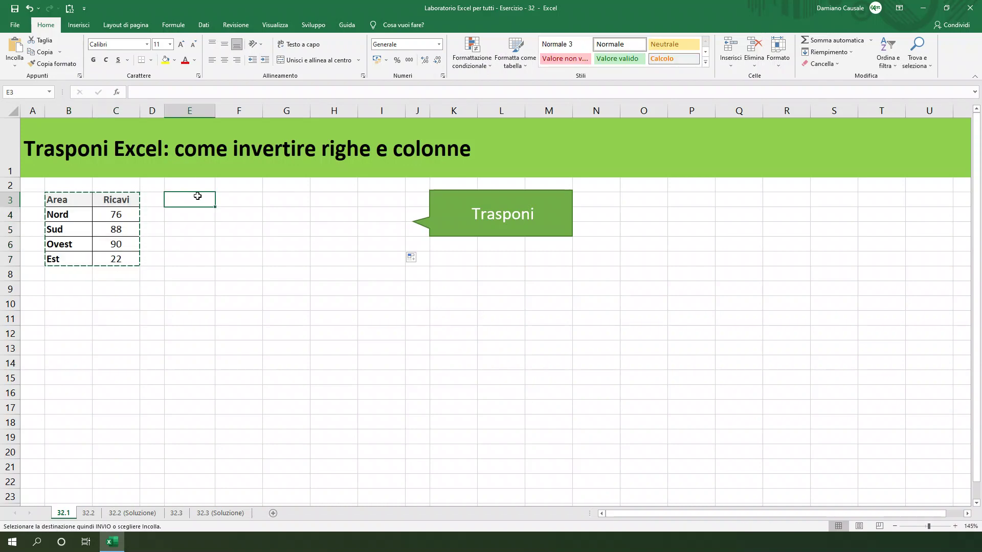
pyautogui.click(13, 66)
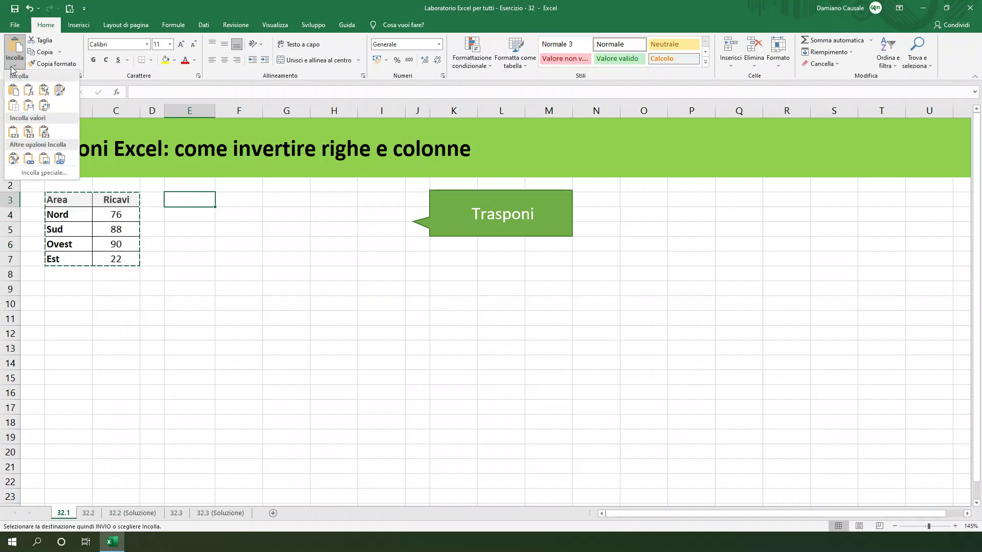
pyautogui.click(44, 106)
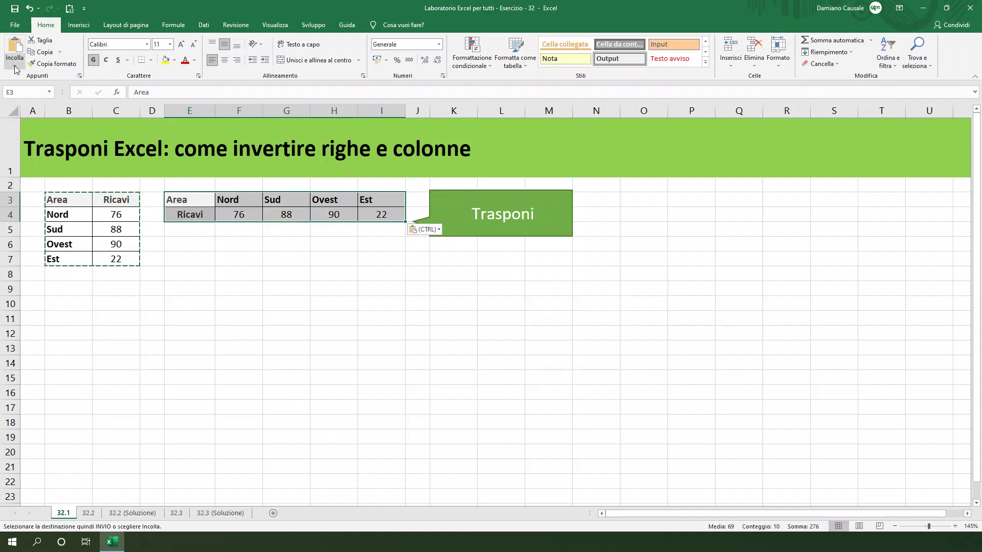
# Step: Look at the Incolla speciale settings and cancel without changes
pyautogui.click(14, 64)
pyautogui.click(60, 172)
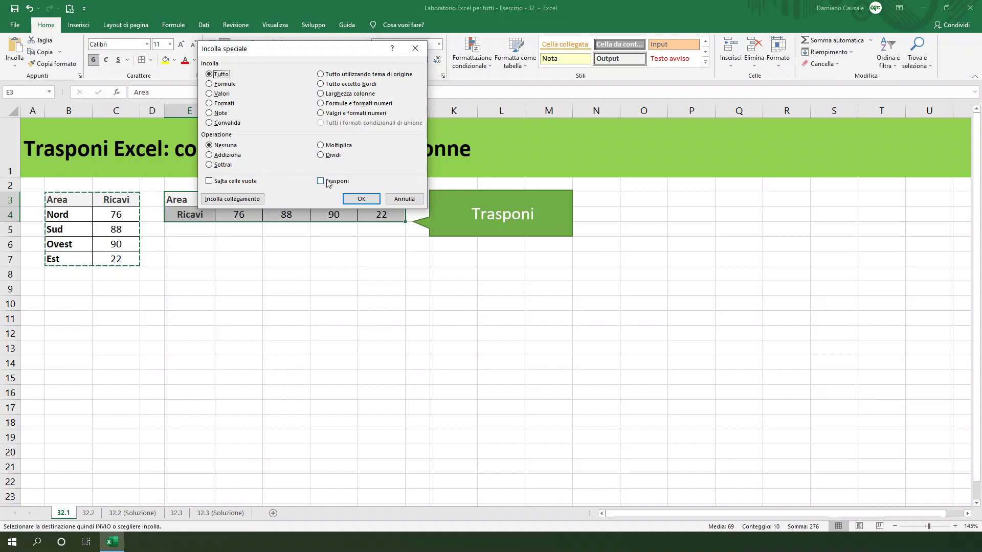
pyautogui.click(404, 200)
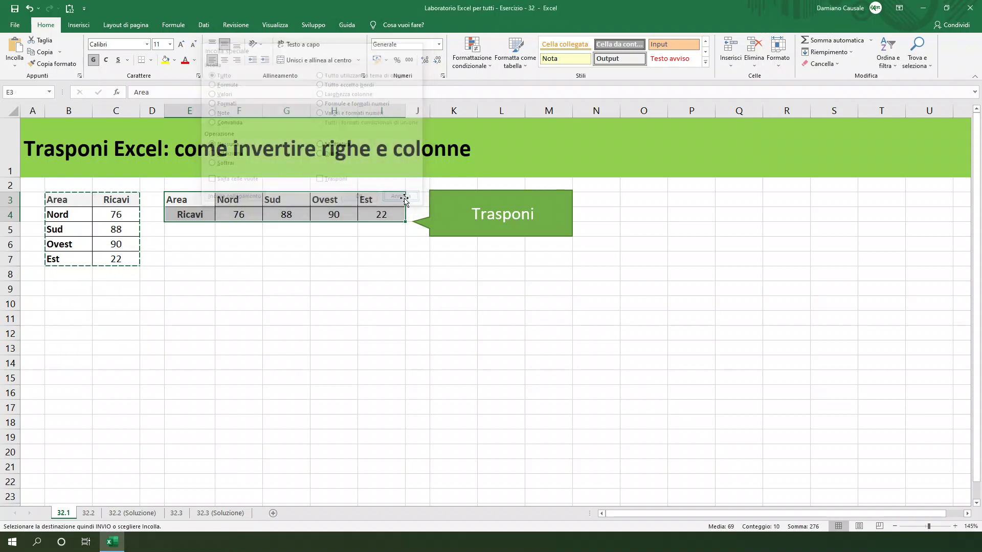
# Step: Go to sheet 32.2 and select the empty range E3:I4
pyautogui.click(94, 514)
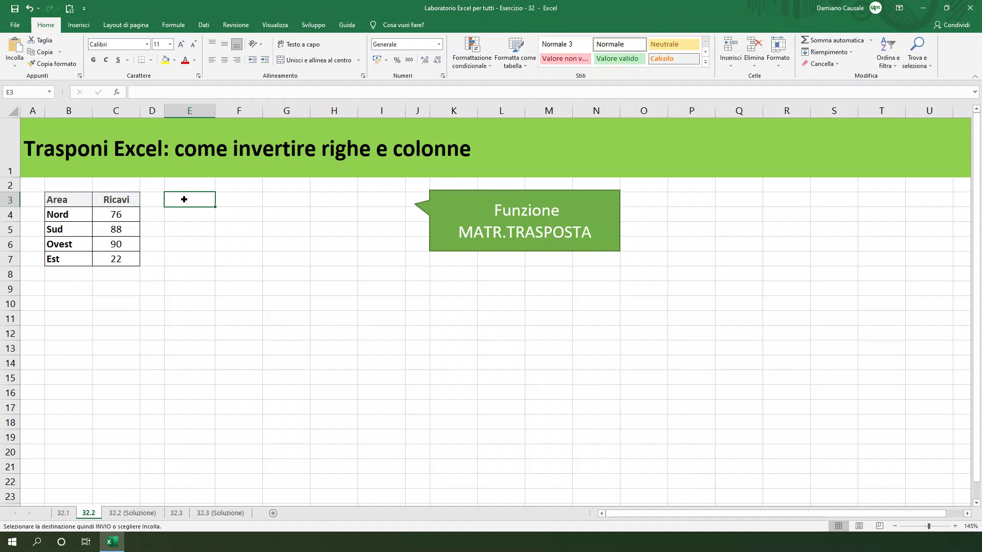
pyautogui.moveTo(187, 200); pyautogui.dragTo(377, 219)
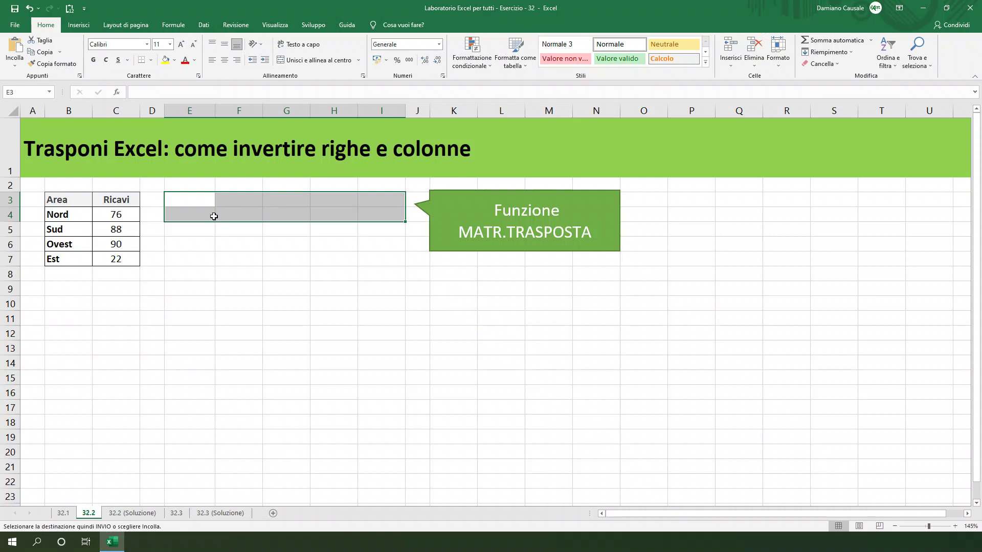
# Step: Enter {=MATR.TRASPOSTA(B3:C7)} as an array formula across E3:I4
pyautogui.write('=ma')
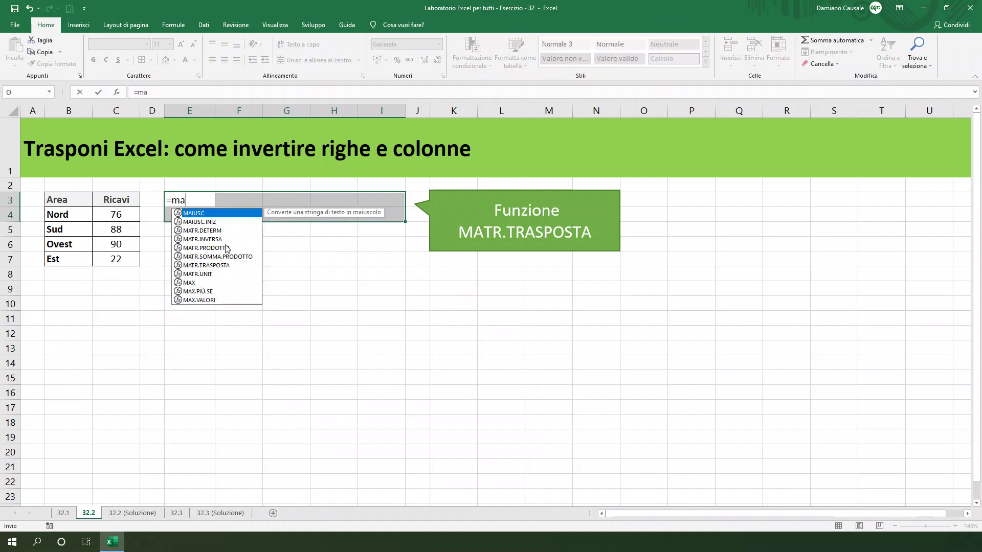
pyautogui.doubleClick(212, 266)
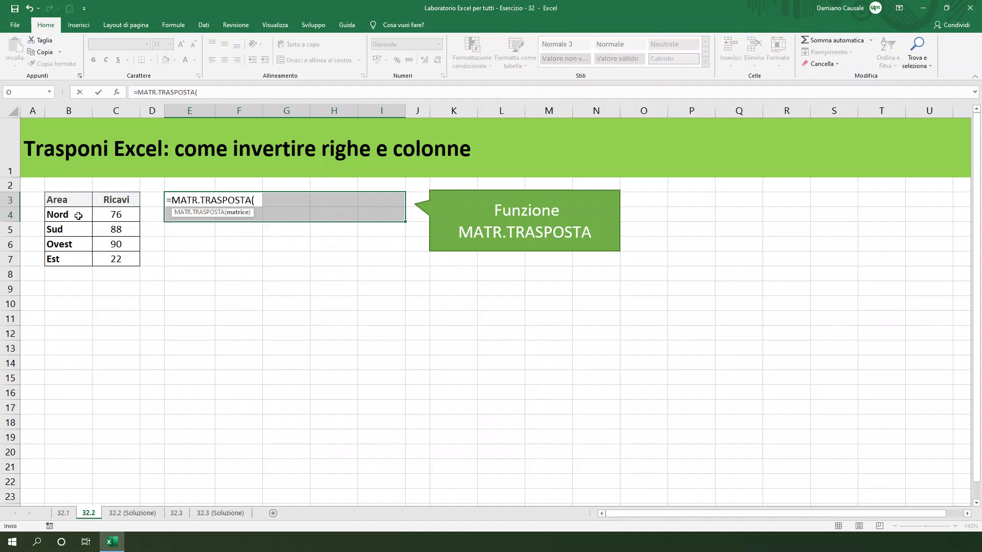
pyautogui.moveTo(75, 201); pyautogui.dragTo(128, 255)
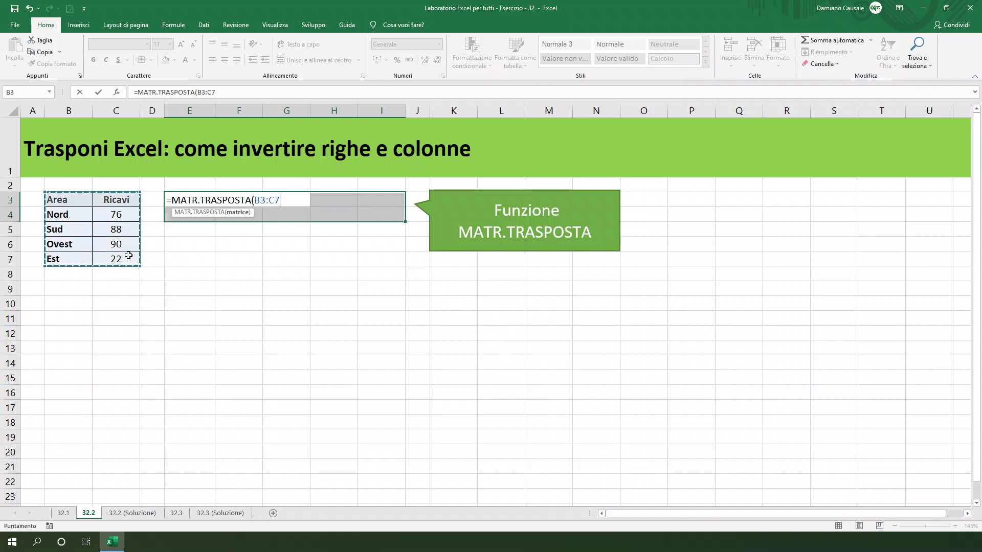
pyautogui.hotkey('ctrl', 'shift', 'Return')
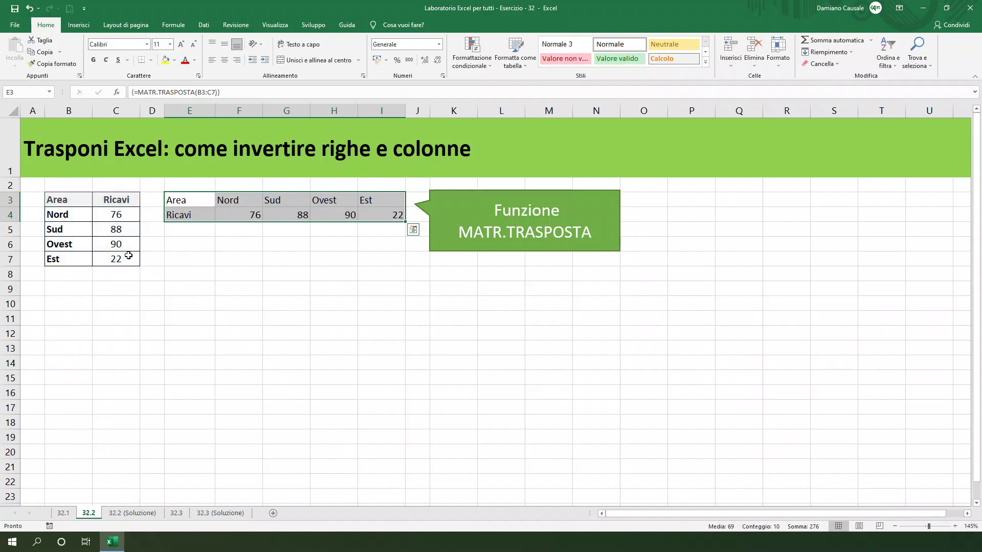
pyautogui.click(245, 294)
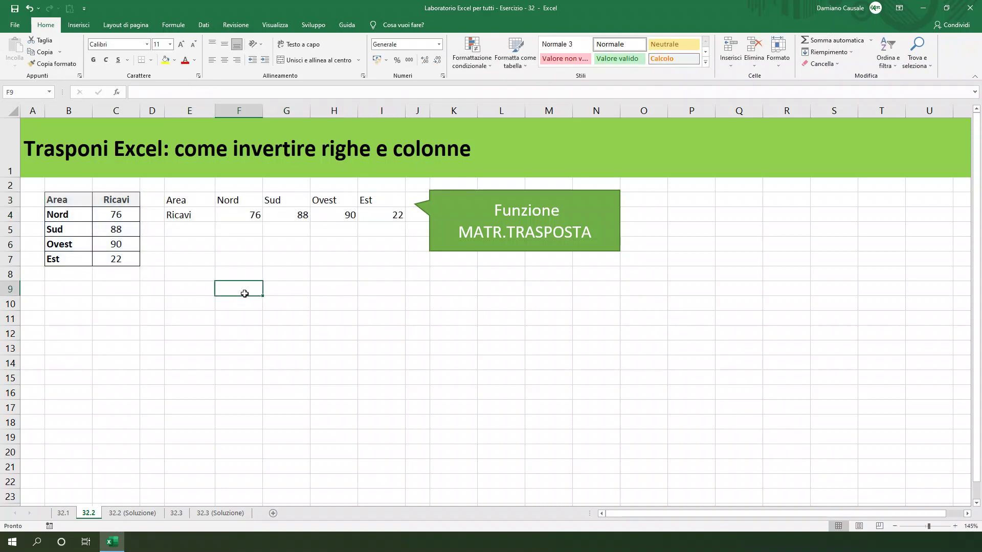
# Step: View the 32.2 (Soluzione) sheet with the MATR.TRASPOSTA solution and callouts
pyautogui.click(151, 513)
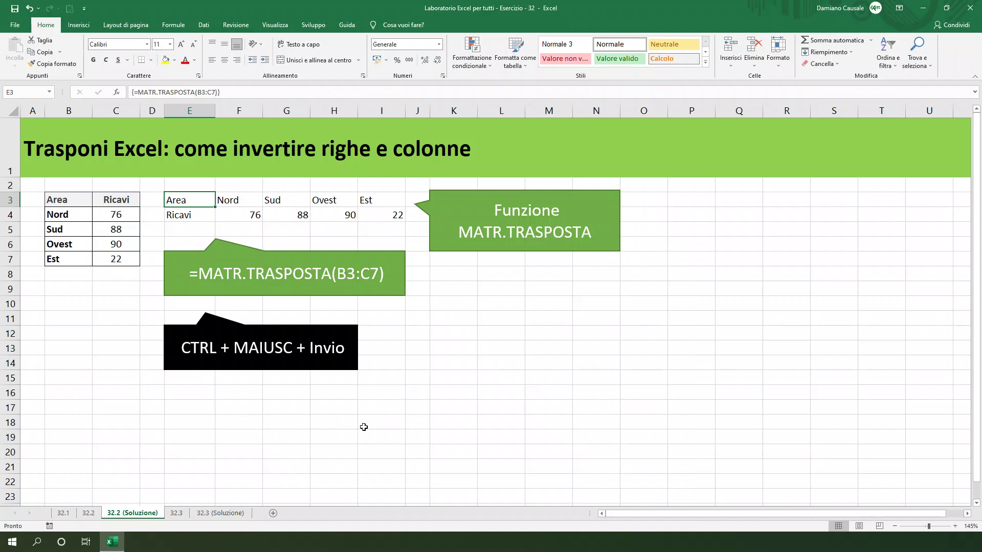
# Step: On sheet 32.3, start E3's formula as =INDIRETTO("B" & RIF.COLONNA(B3))
pyautogui.click(177, 514)
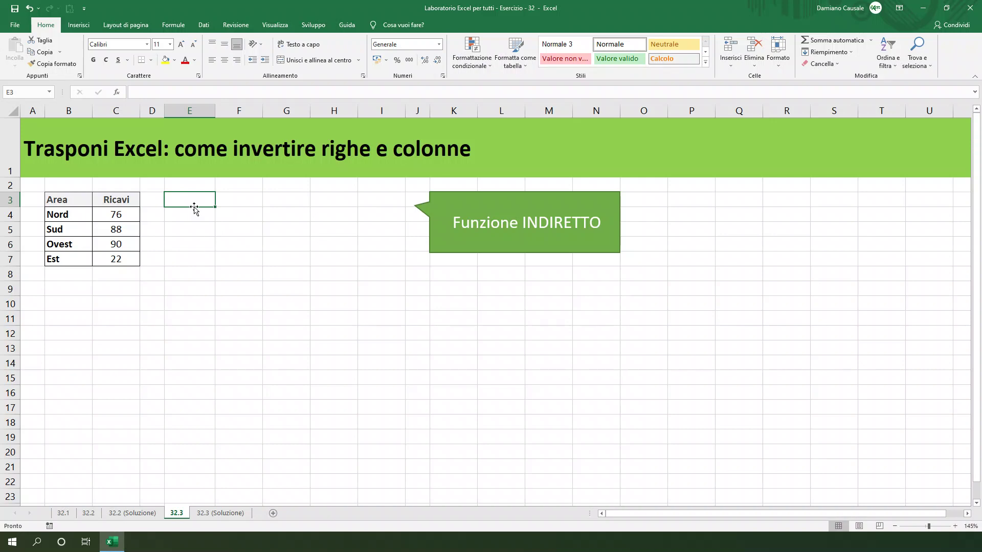
pyautogui.write('=i')
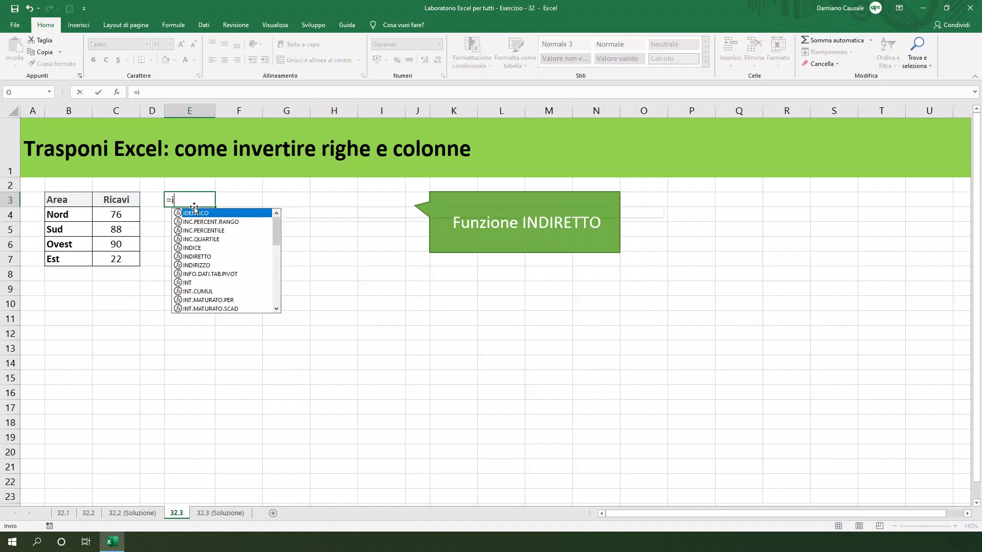
pyautogui.write('n')
pyautogui.doubleClick(214, 247)
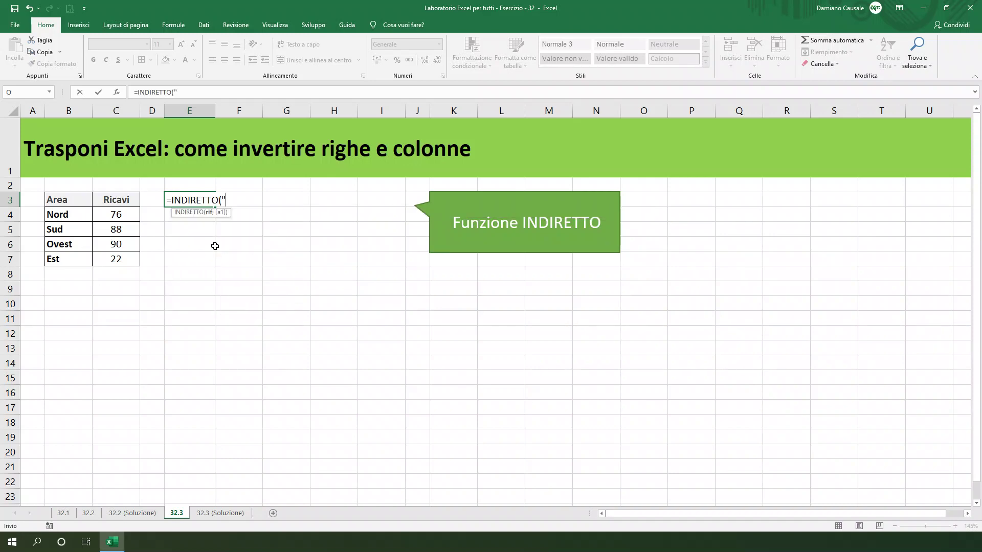
pyautogui.write('B" ')
pyautogui.write('& ')
pyautogui.write('r')
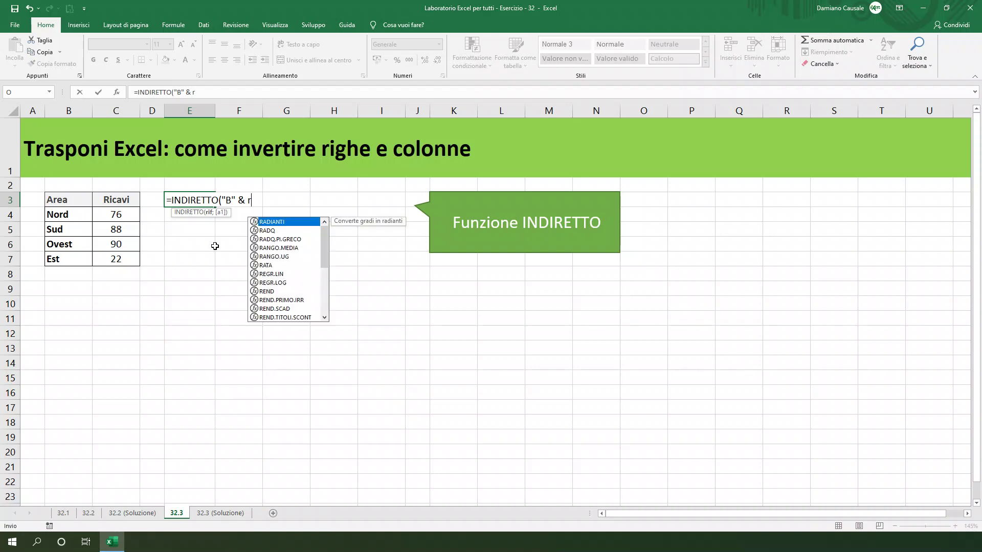
pyautogui.write('if')
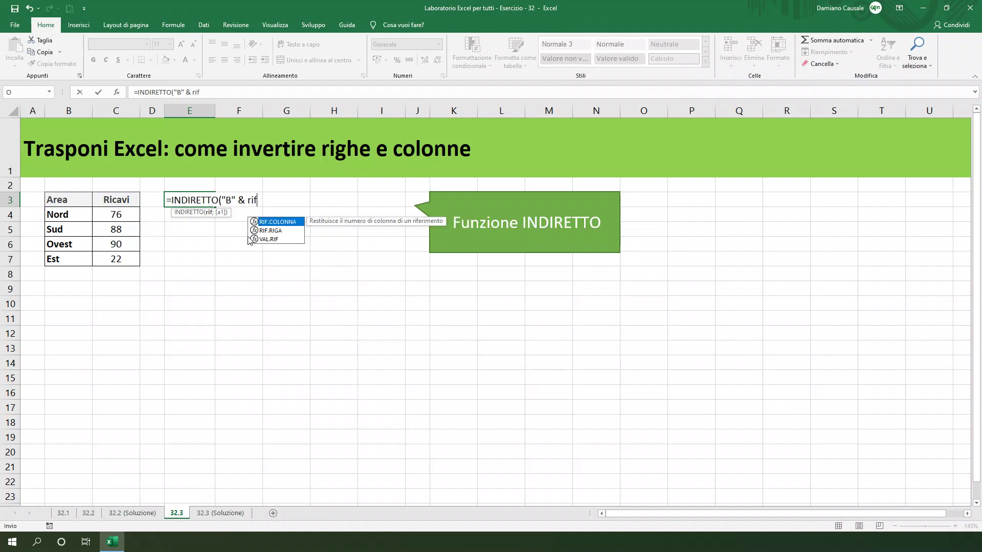
pyautogui.doubleClick(266, 224)
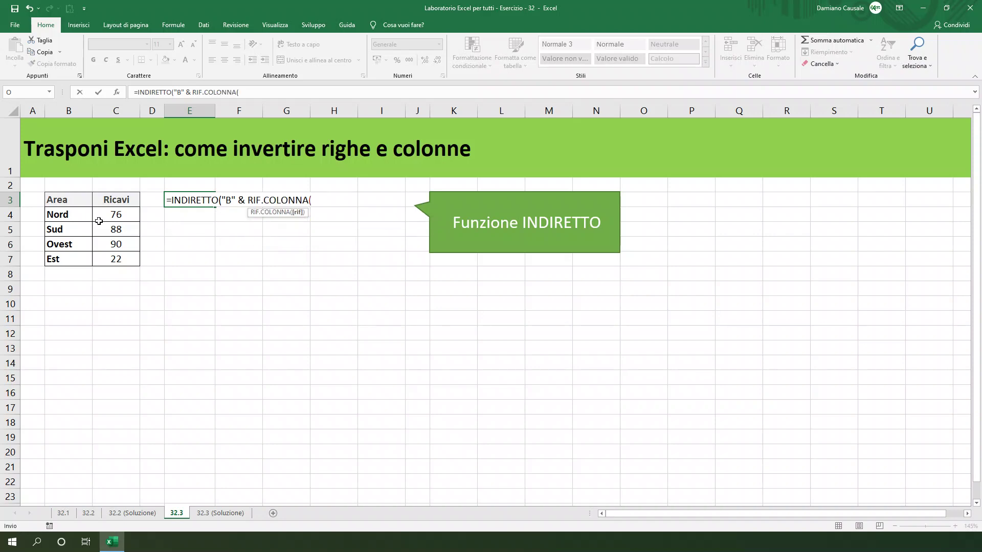
pyautogui.click(70, 201)
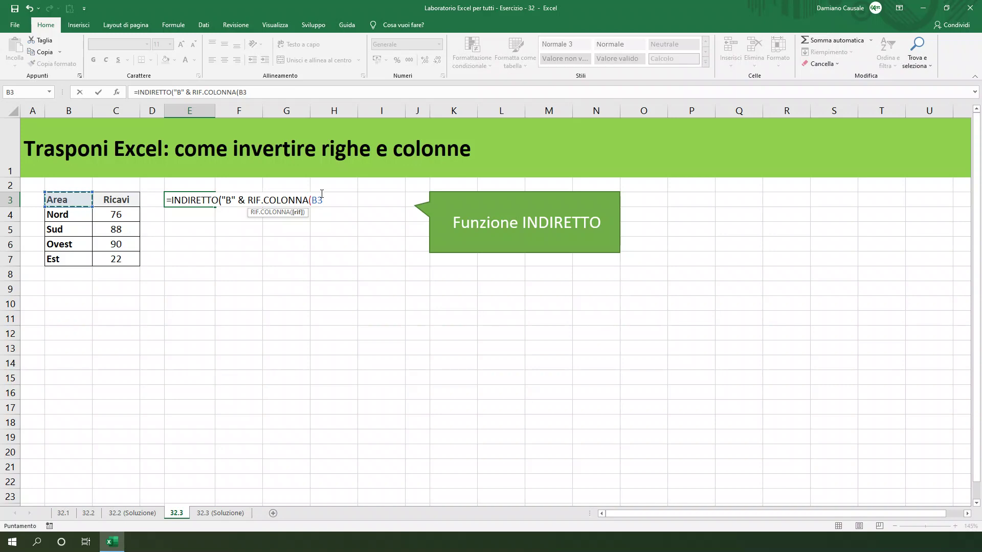
pyautogui.write(')')
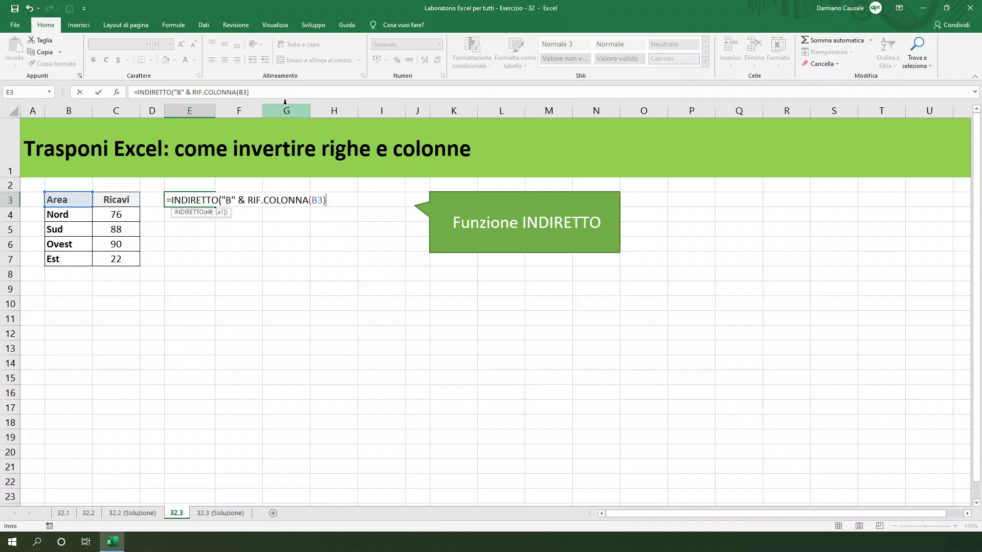
# Step: Evaluate the RIF.COLONNA(B3) part with F9 to preview its value, then undo
pyautogui.moveTo(249, 92); pyautogui.dragTo(193, 92)
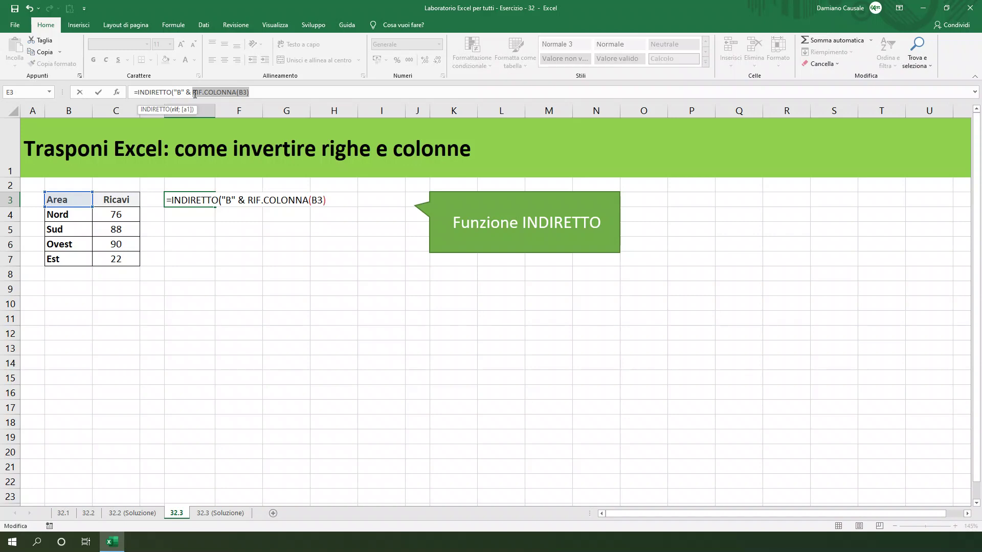
pyautogui.press('F9')
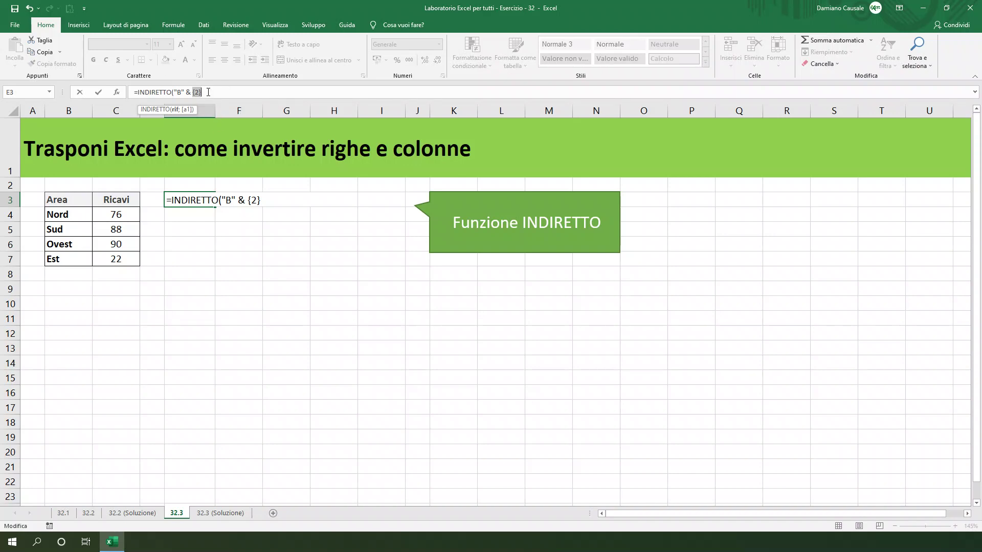
pyautogui.hotkey('ctrl', 'z')
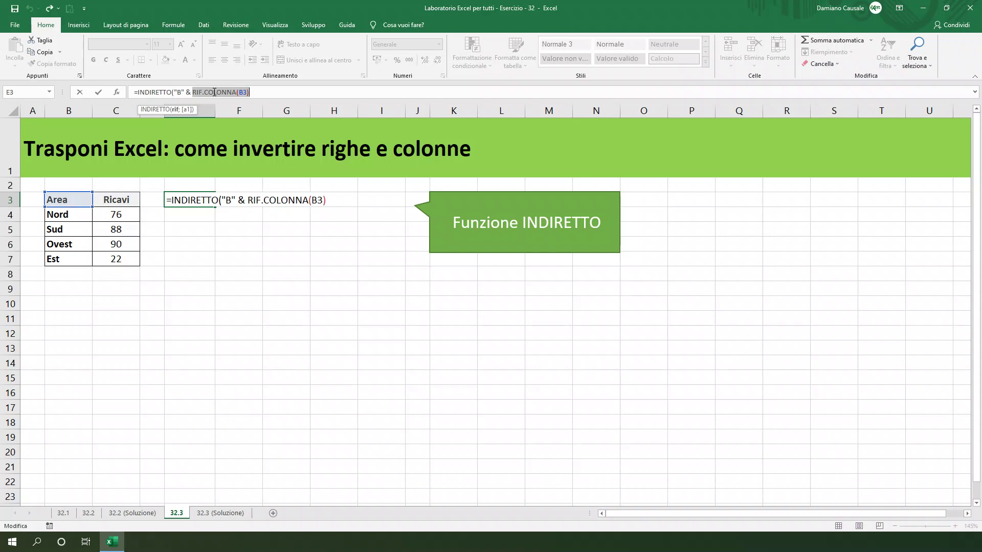
# Step: Add +1 to the formula and fill it to I3, listing Area, Nord, Sud, Ovest, Est
pyautogui.click(255, 92)
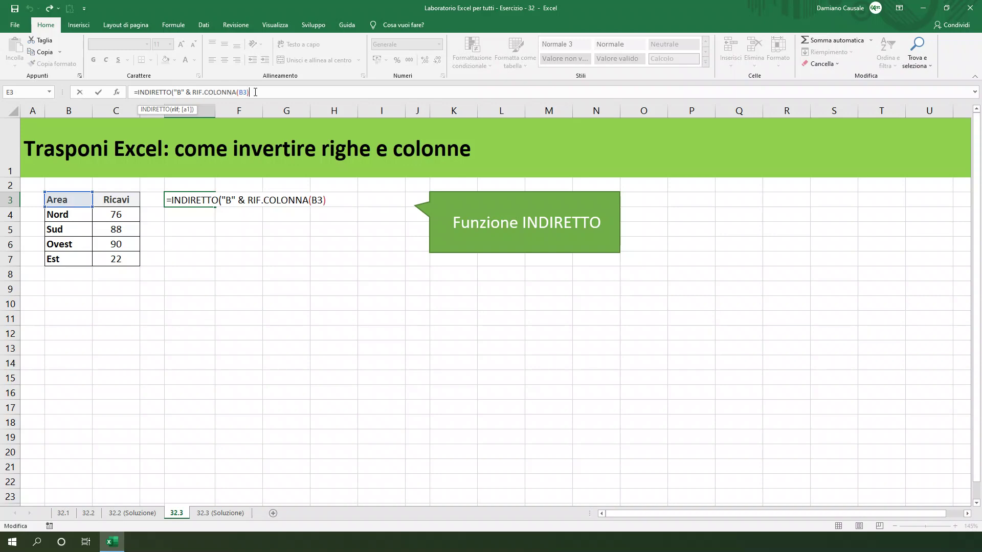
pyautogui.write('+1')
pyautogui.write(')')
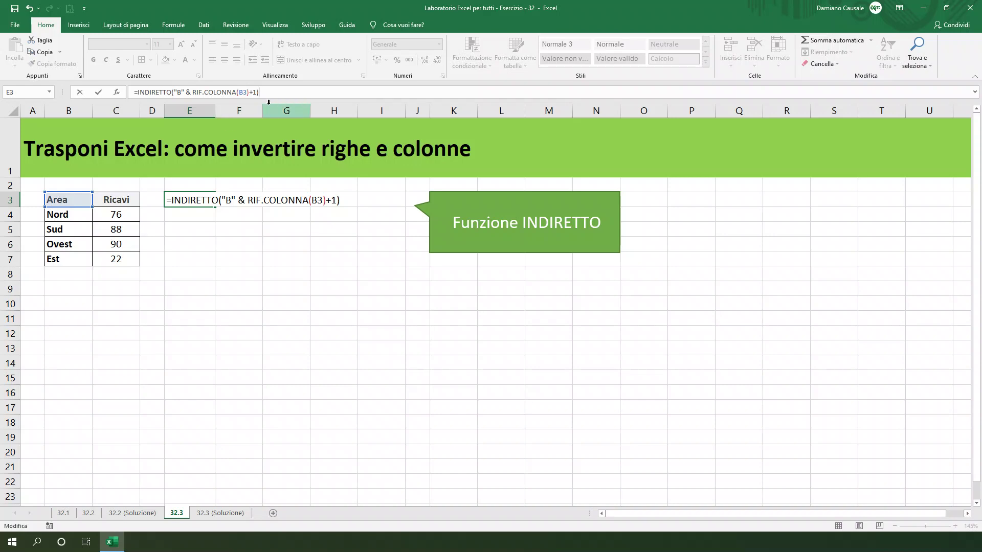
pyautogui.hotkey('ctrl', 'Return')
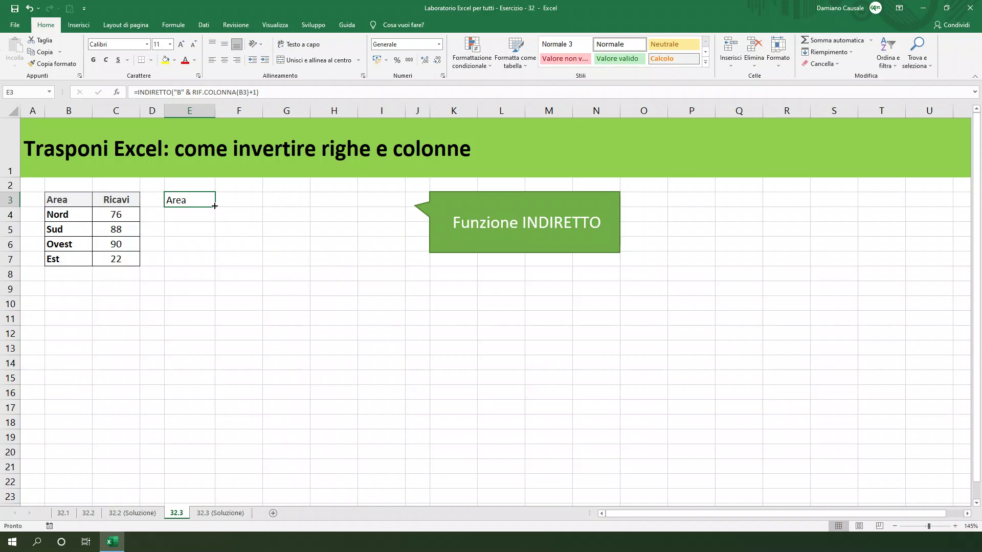
pyautogui.moveTo(222, 211); pyautogui.dragTo(395, 210)
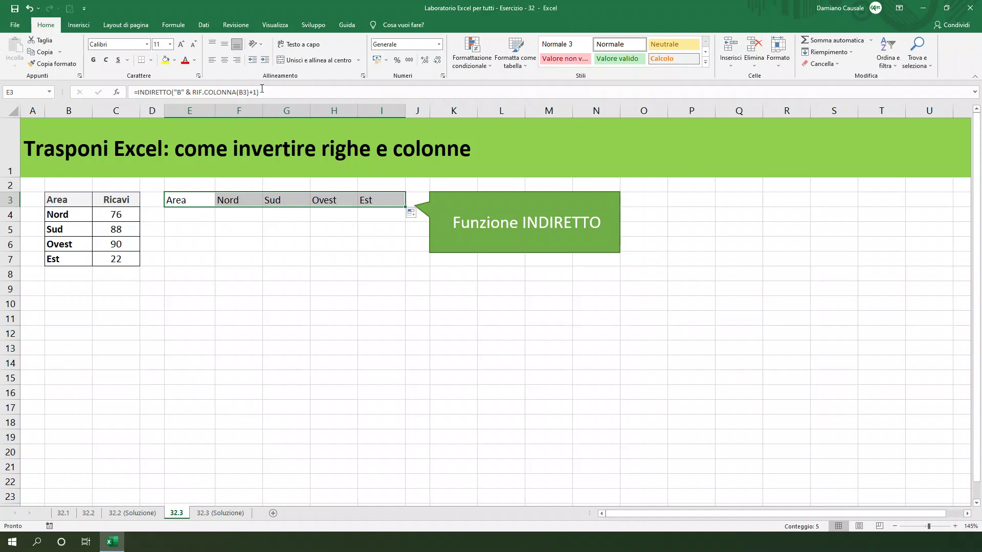
pyautogui.click(198, 217)
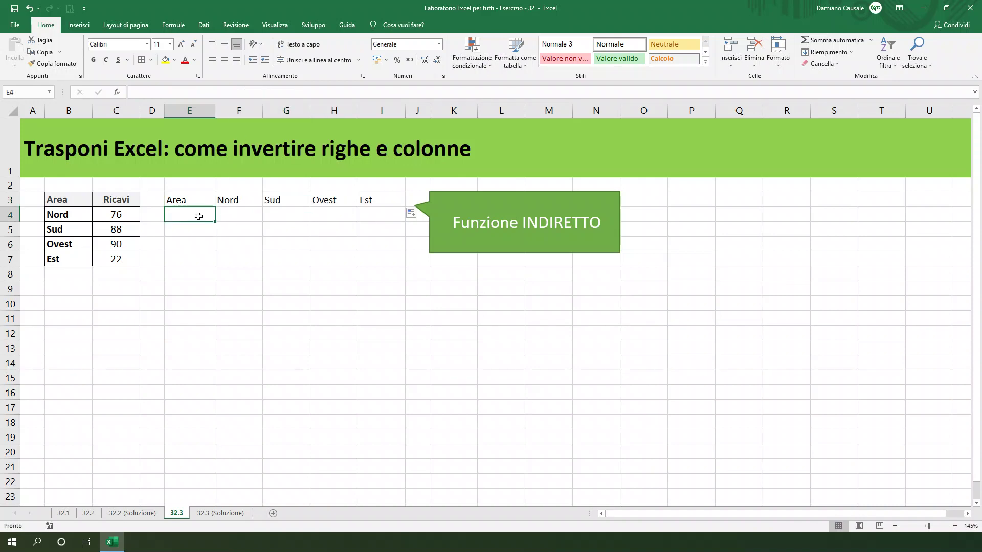
# Step: In E4, build the formula =INDIRETTO("C" & RIF.COLONNA(C3))
pyautogui.write('=in')
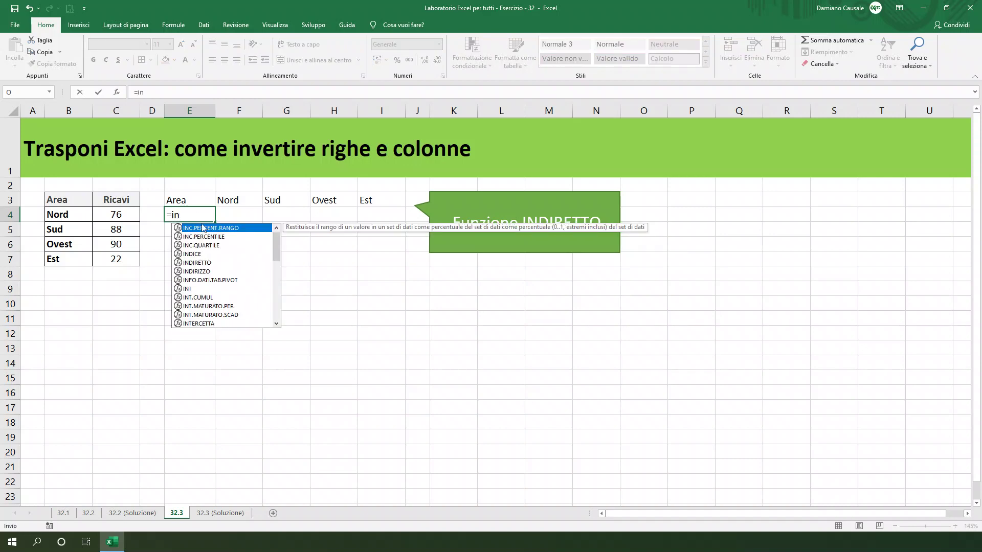
pyautogui.doubleClick(208, 262)
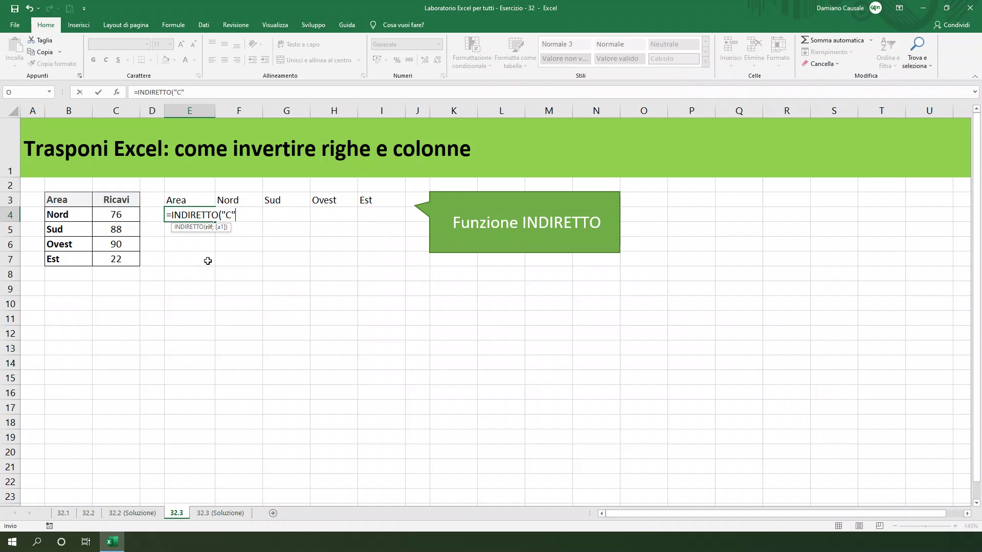
pyautogui.write(' &')
pyautogui.write(' rif')
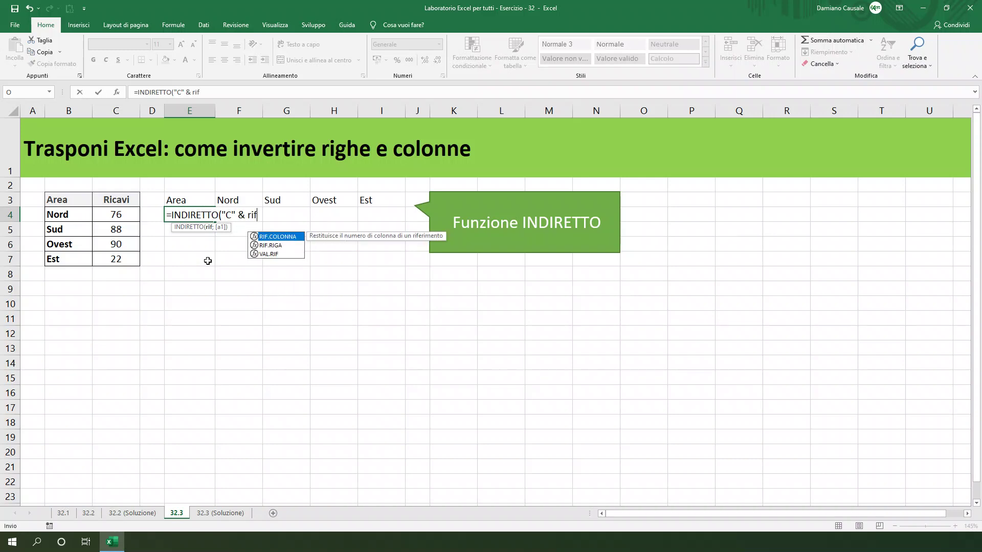
pyautogui.doubleClick(291, 237)
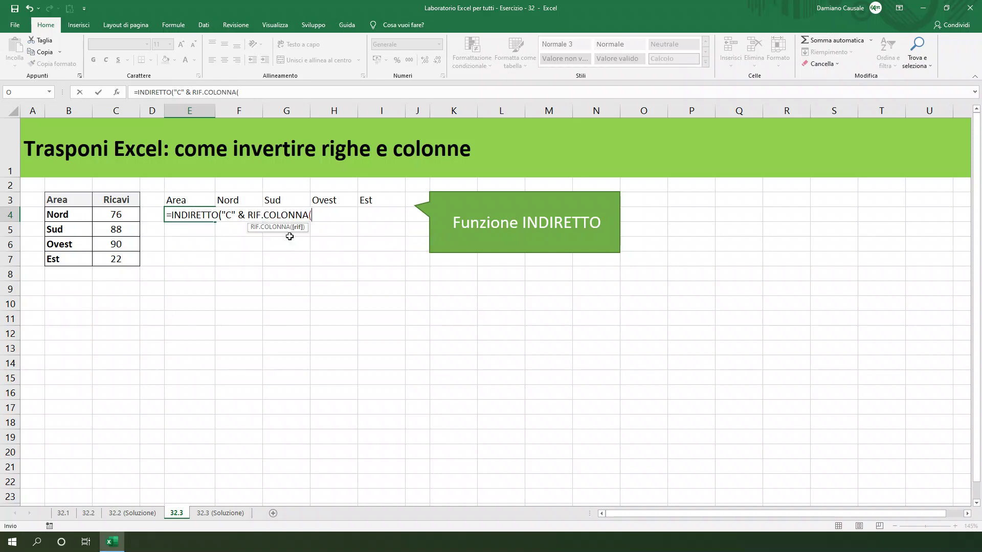
pyautogui.click(120, 202)
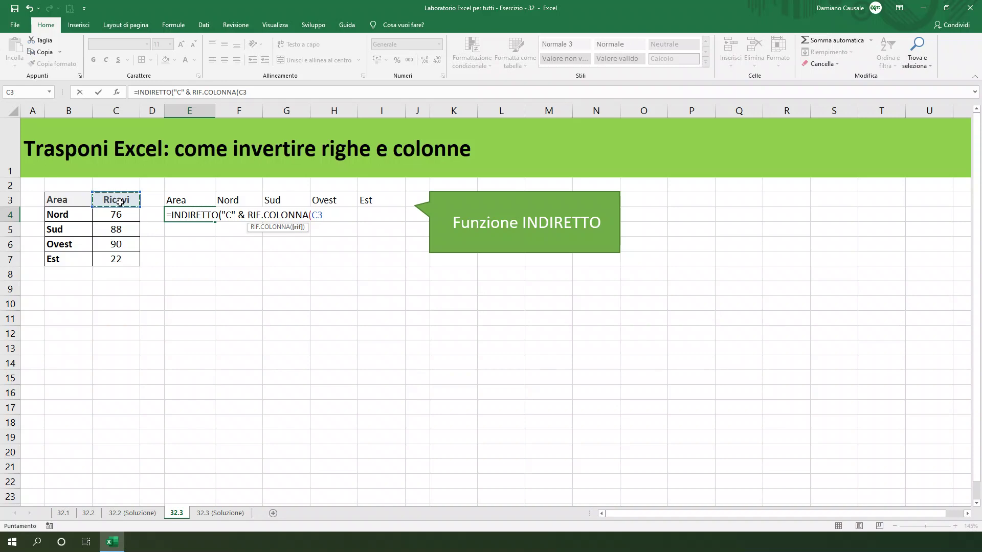
pyautogui.write(')')
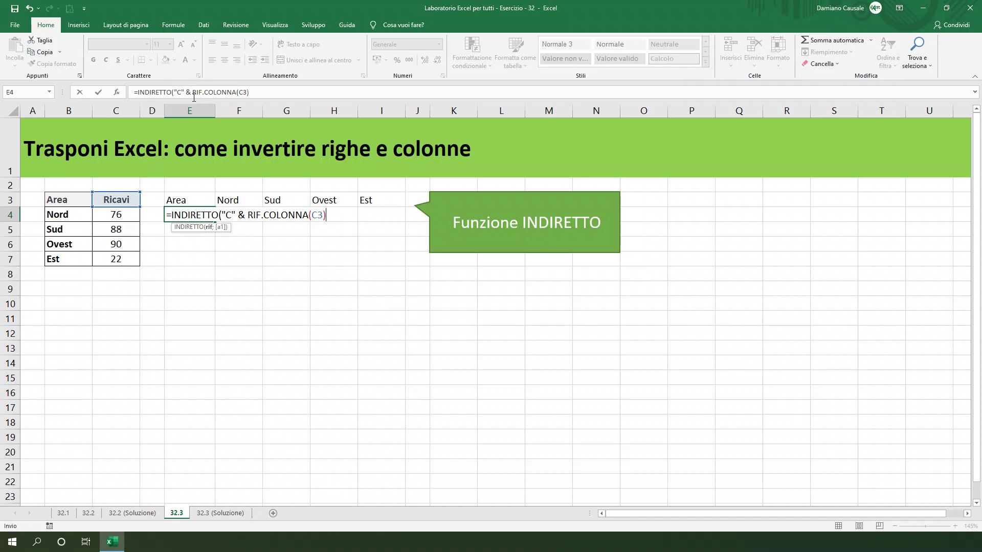
# Step: Preview RIF.COLONNA(C3) with F9, undo, then close and confirm the formula so E4 shows Ricavi
pyautogui.moveTo(194, 94); pyautogui.dragTo(250, 93)
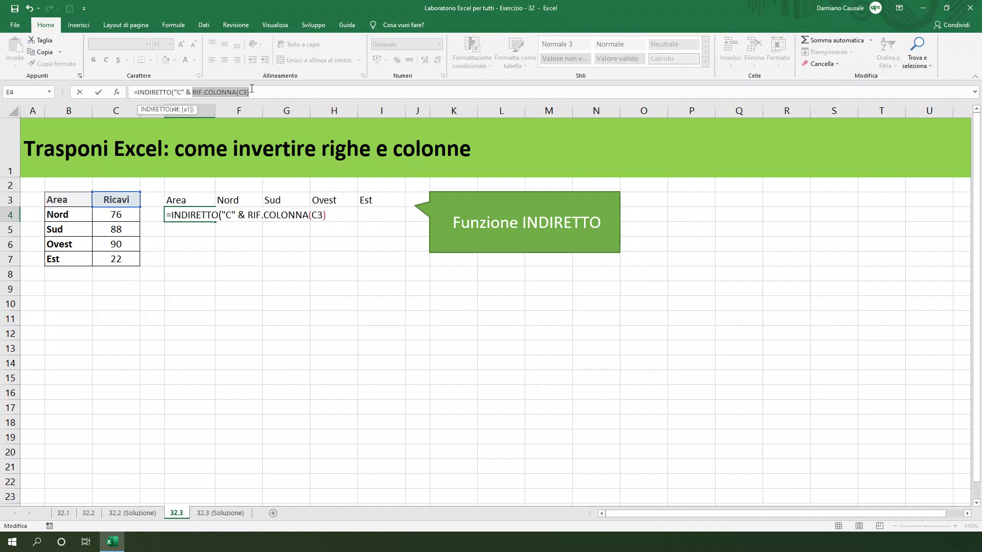
pyautogui.press('F9')
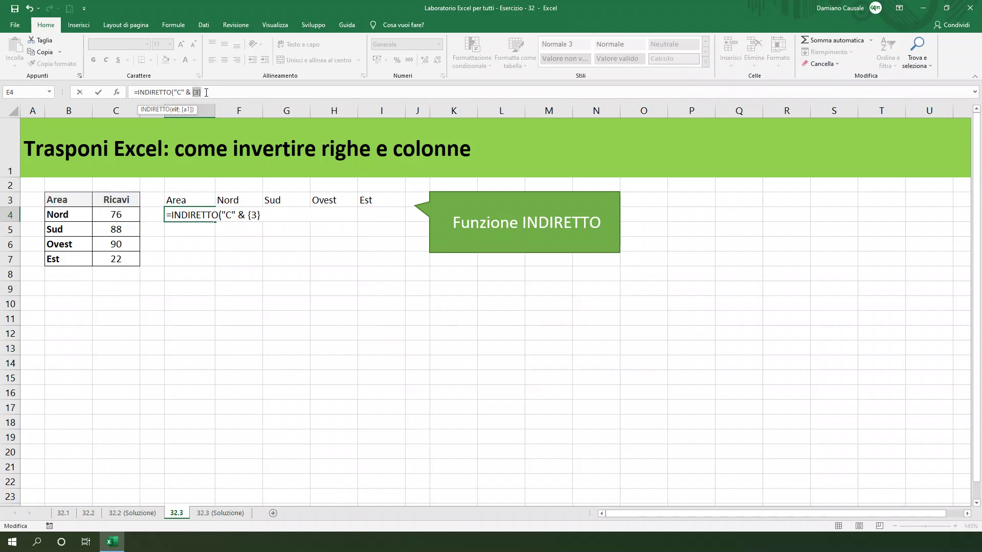
pyautogui.hotkey('ctrl', 'z')
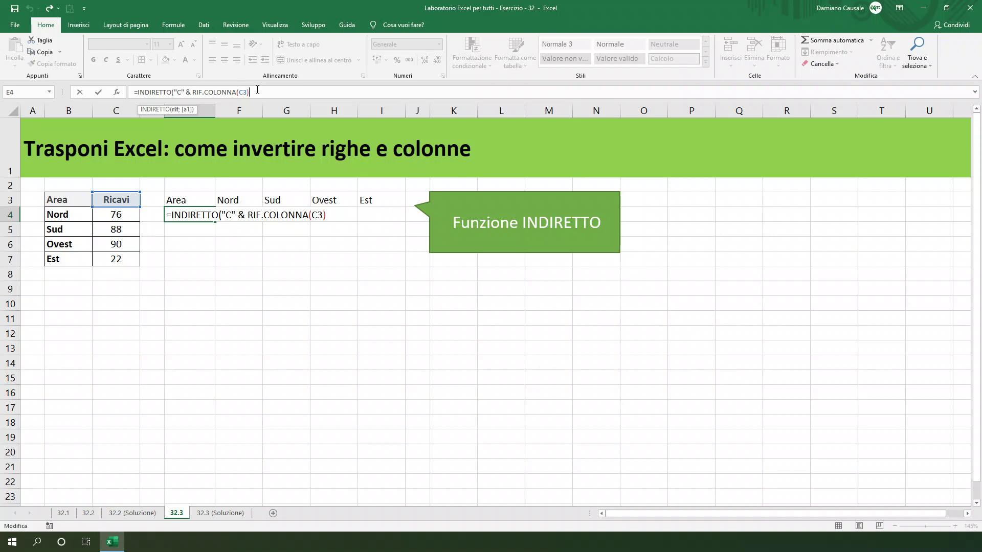
pyautogui.write(')')
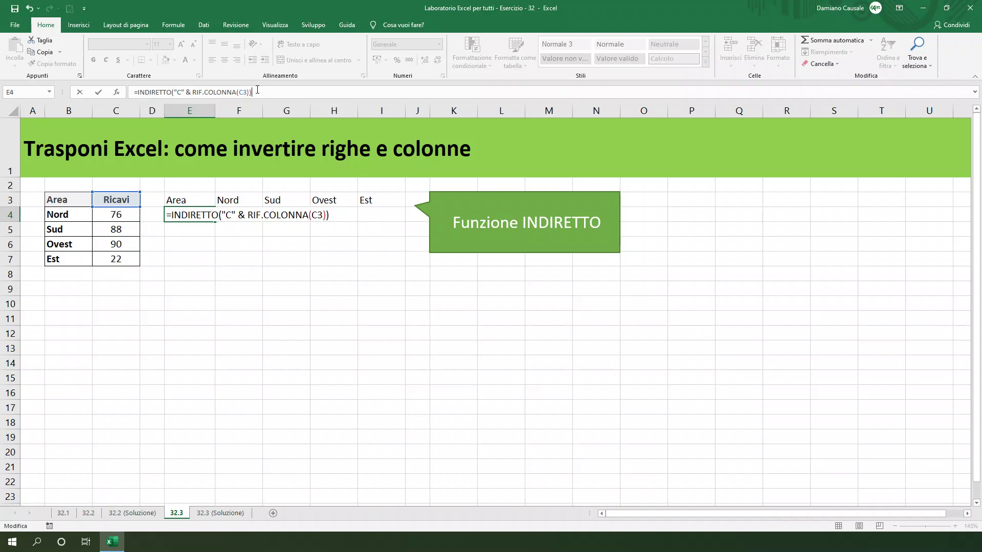
pyautogui.hotkey('ctrl', 'Return')
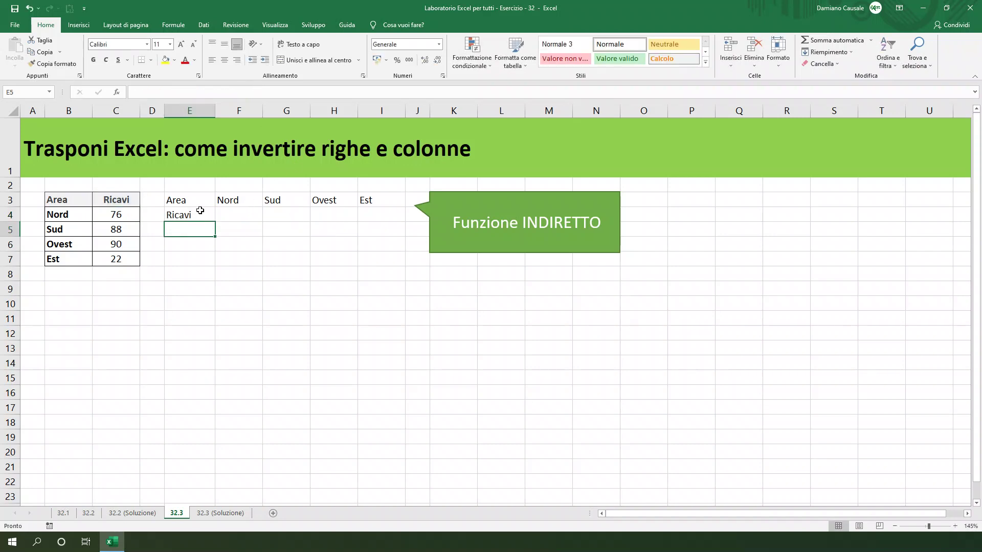
# Step: Fill E4's formula to I4, showing revenues 76, 88, 90, 22, then view the 32.3 (Soluzione) sheet
pyautogui.moveTo(215, 223); pyautogui.dragTo(399, 217)
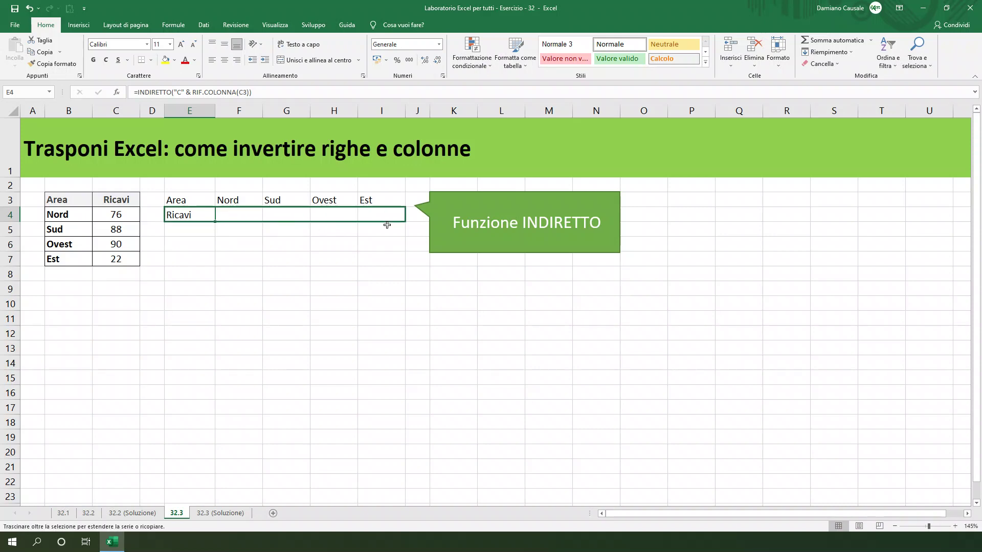
pyautogui.click(332, 232)
pyautogui.click(257, 259)
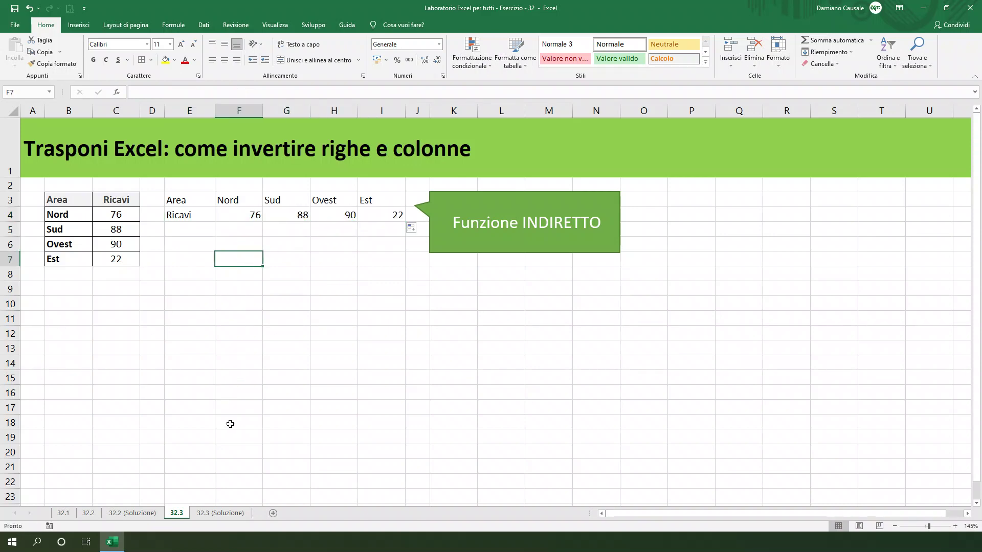
pyautogui.click(225, 514)
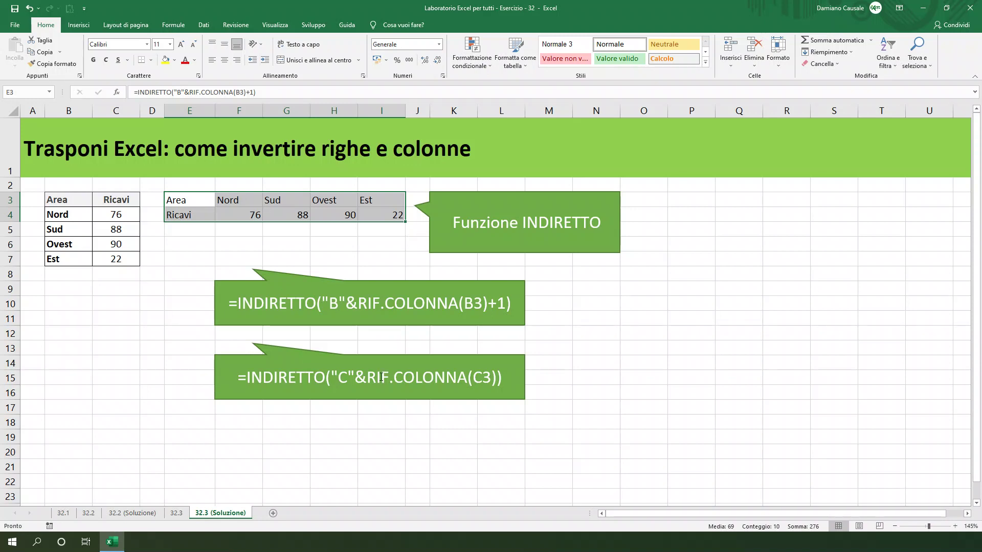
pyautogui.click(355, 435)
pyautogui.click(159, 352)
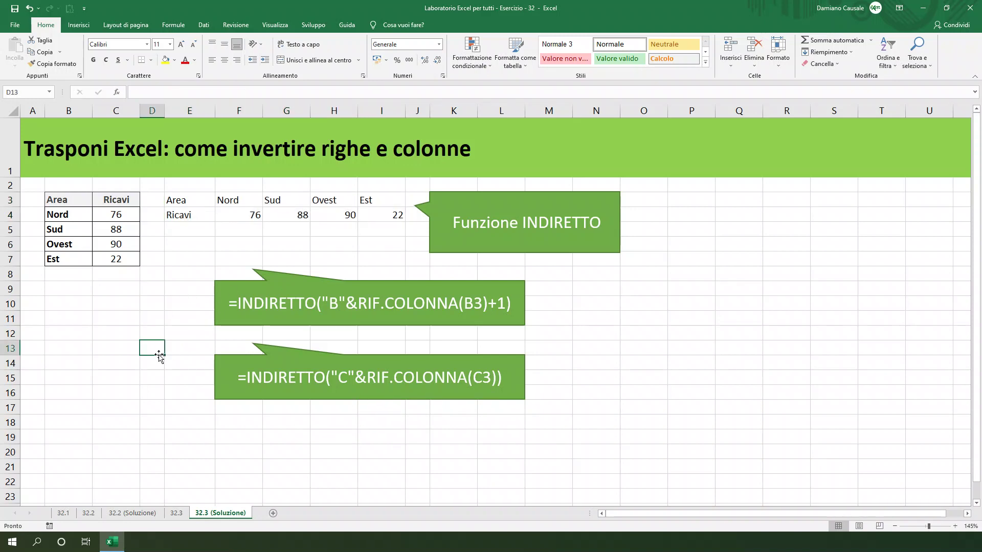
pyautogui.click(291, 435)
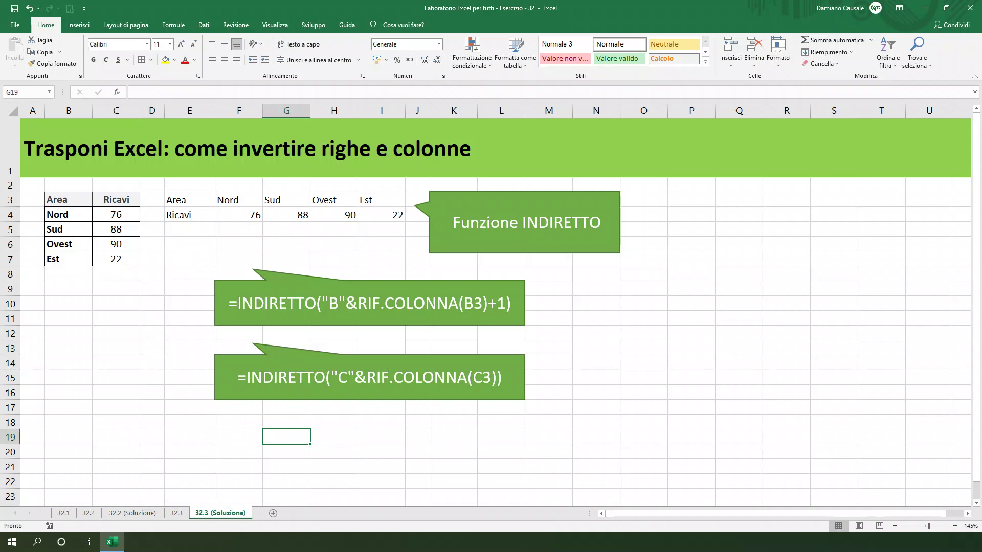